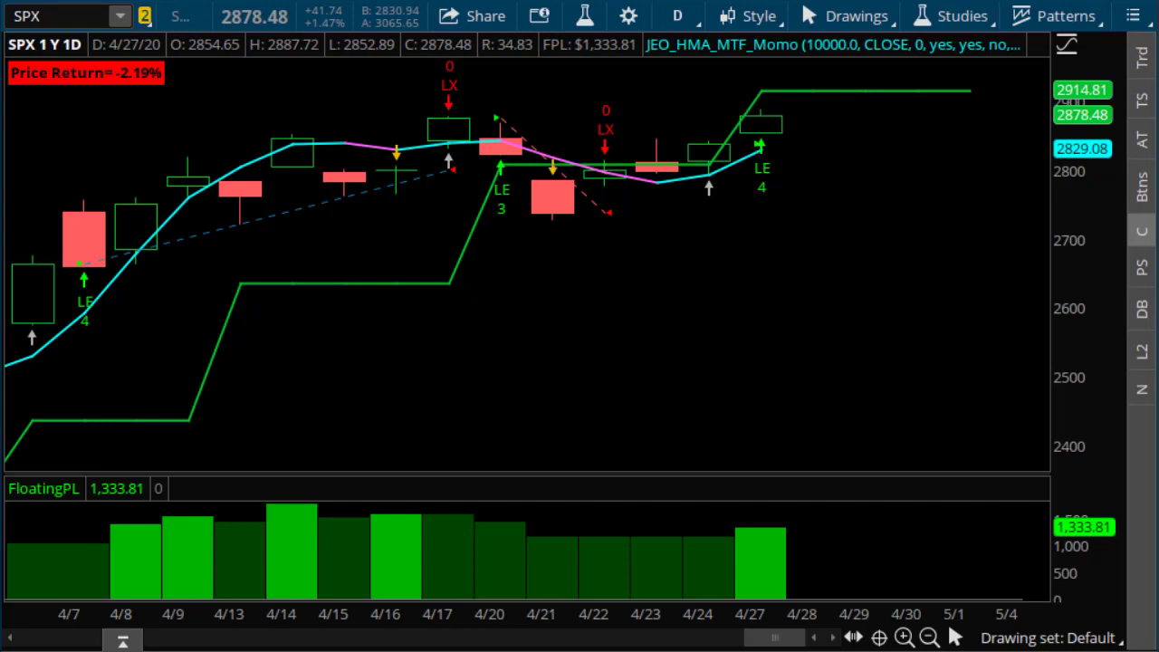
Step: Zoom the SPX daily chart out to mid-March, showing the 2191.86 low and LE/LX signals
click(929, 637)
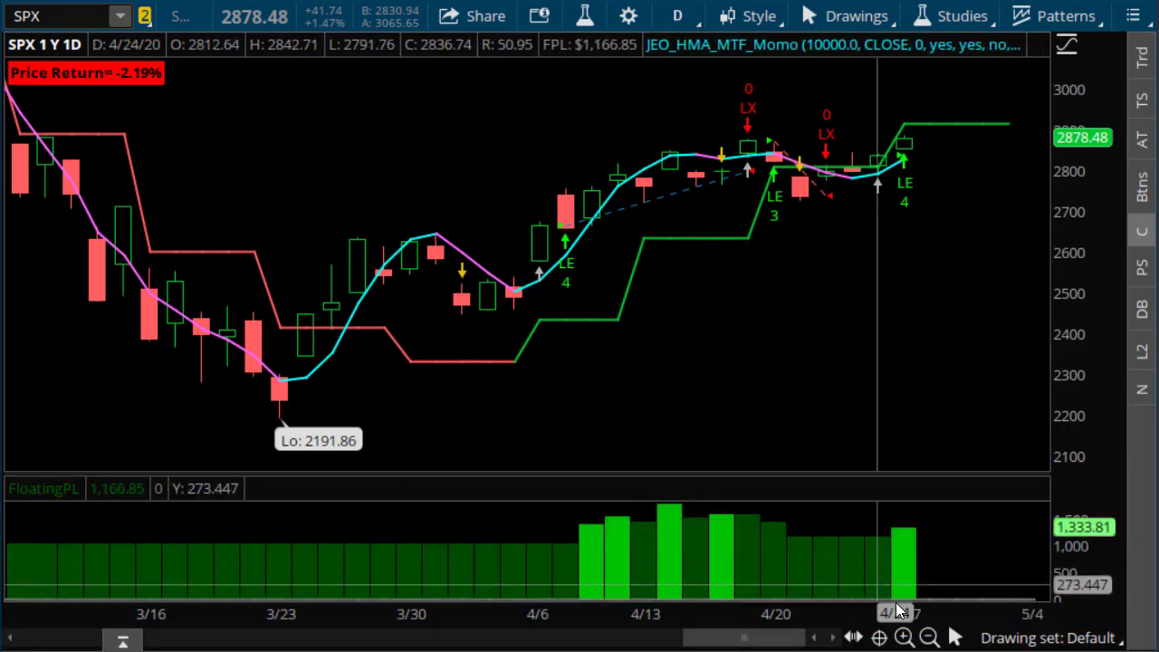
Step: Zoom into March–April, then out until the SPX chart spans May 2019 to April 2020
scroll(898, 610, down, 3)
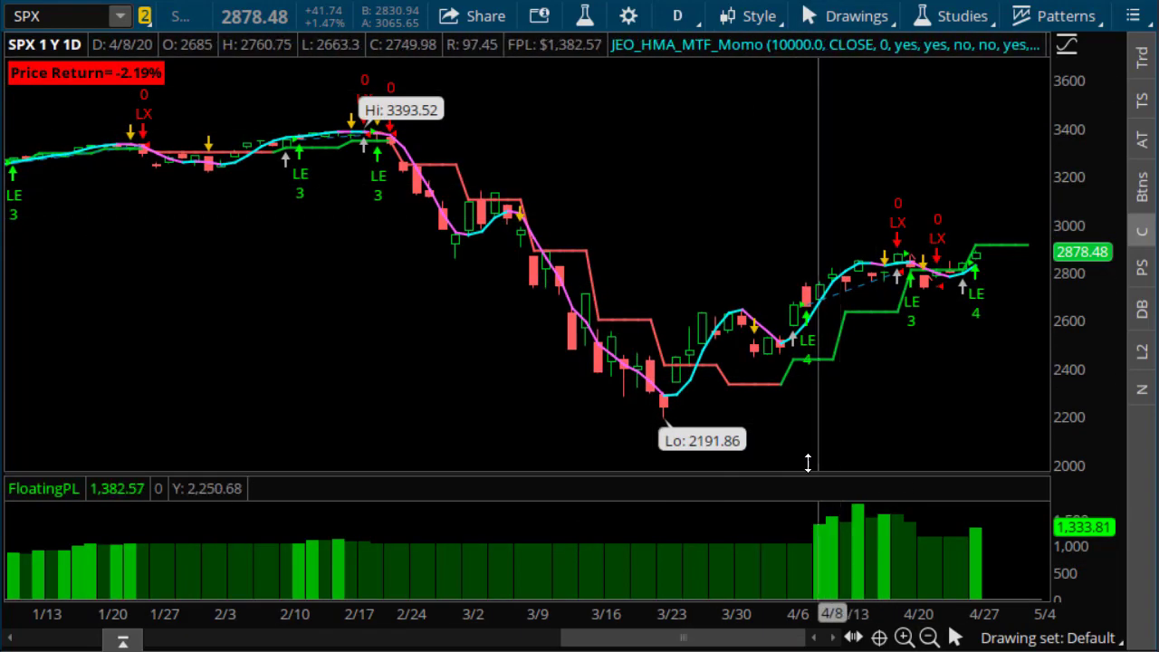
drag(809, 463, 1136, 430)
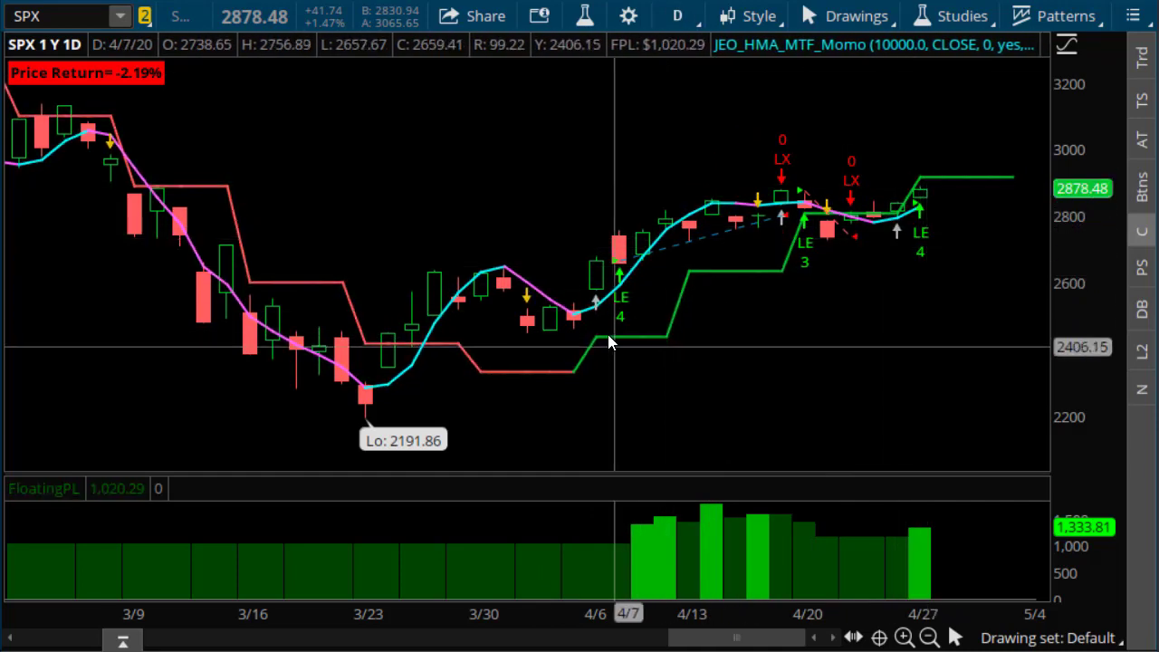
click(929, 637)
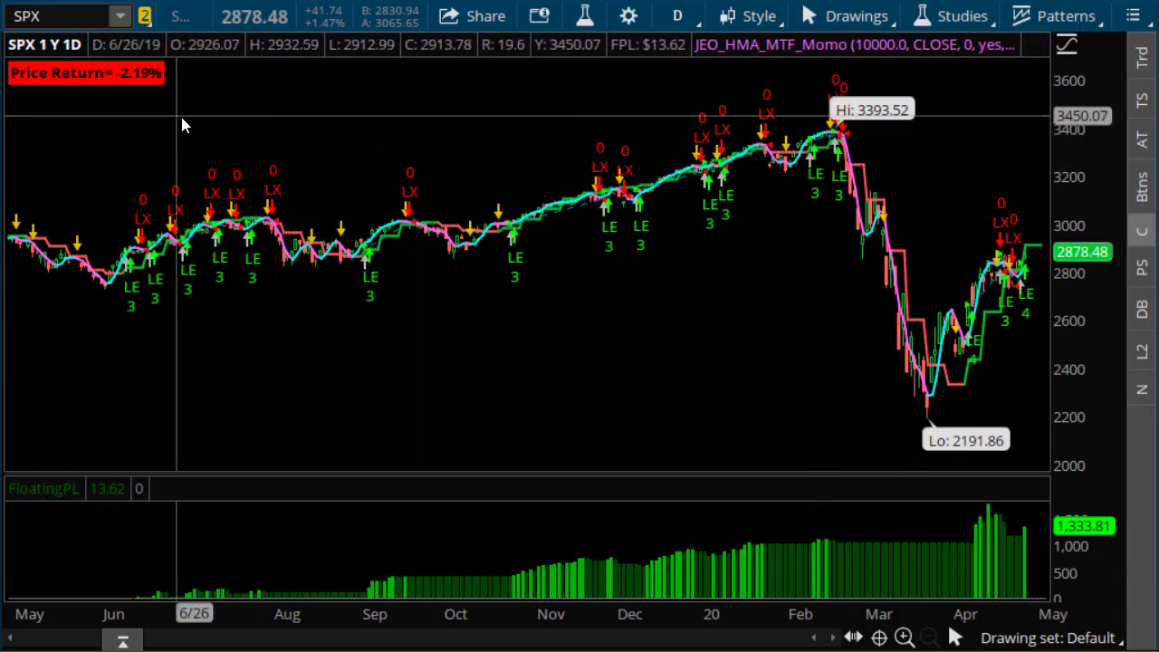
Step: Zoom the SPX chart into the 3/6 to 5/4 date range
drag(880, 373, 1150, 392)
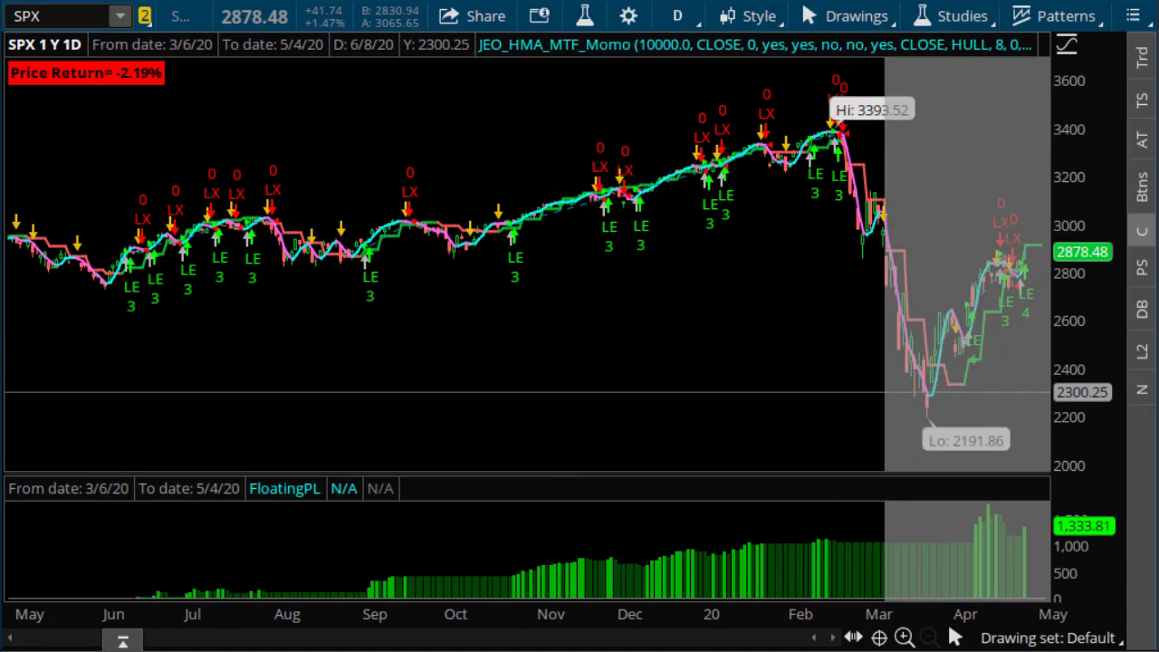
drag(403, 326, 1035, 354)
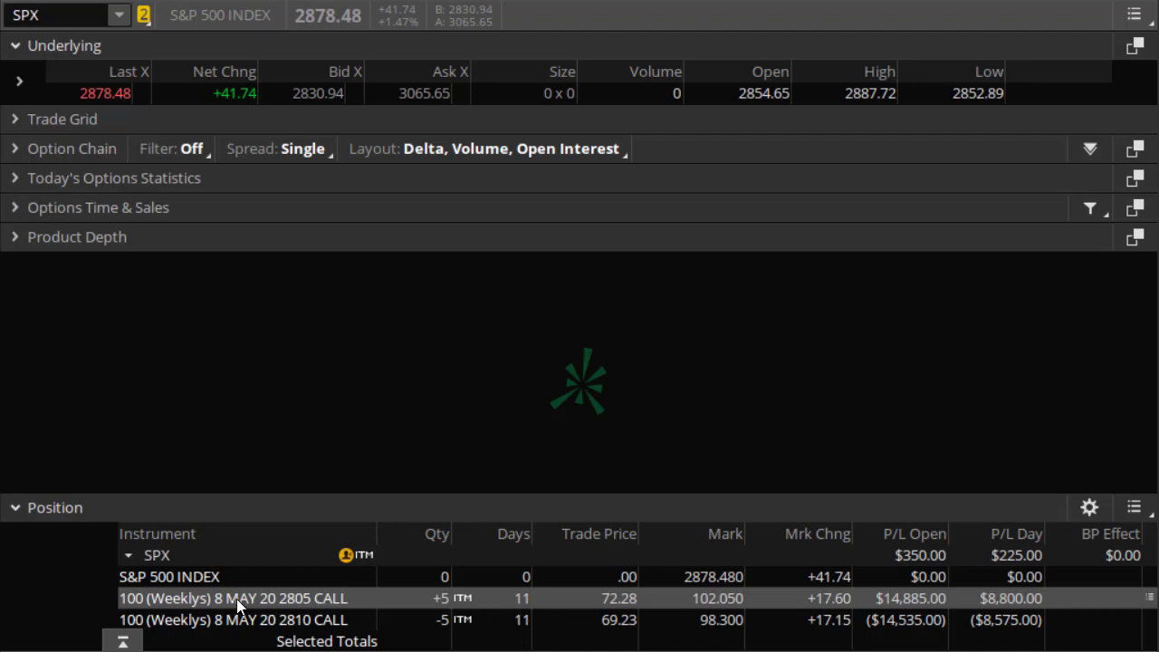
click(515, 598)
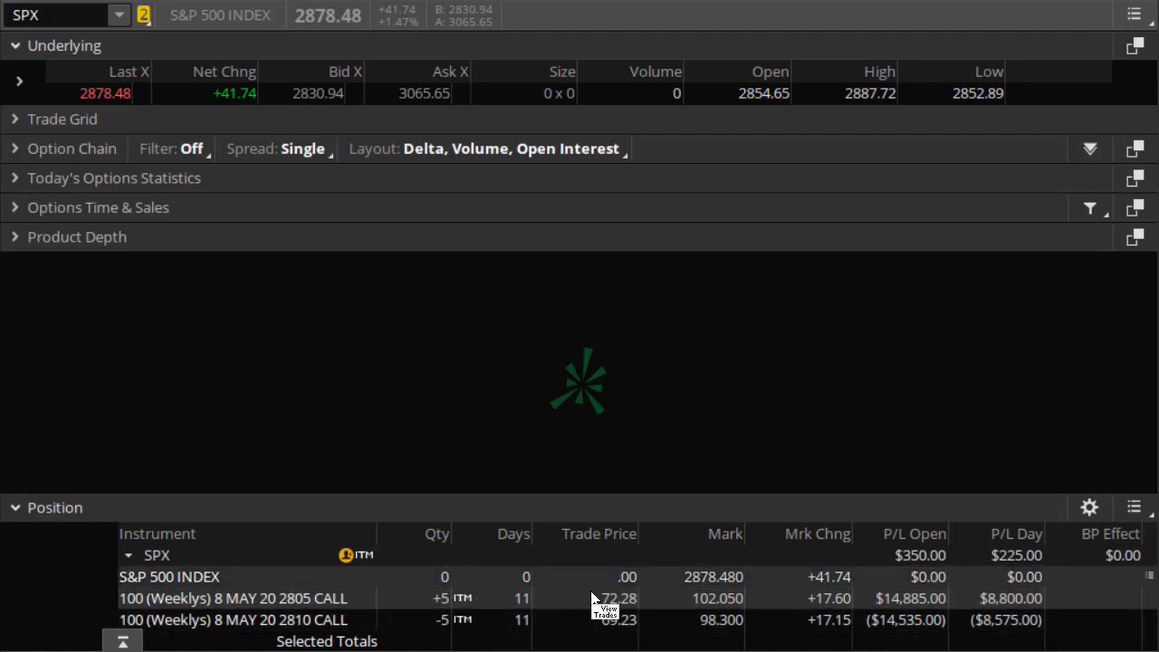
click(729, 600)
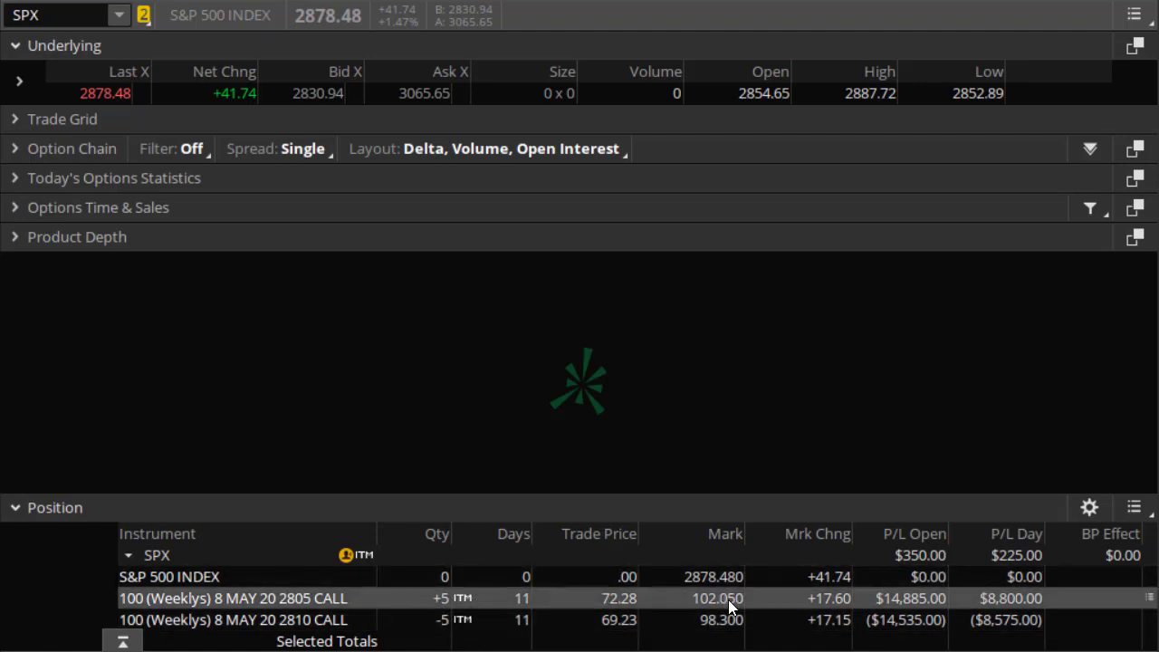
shift+click(619, 623)
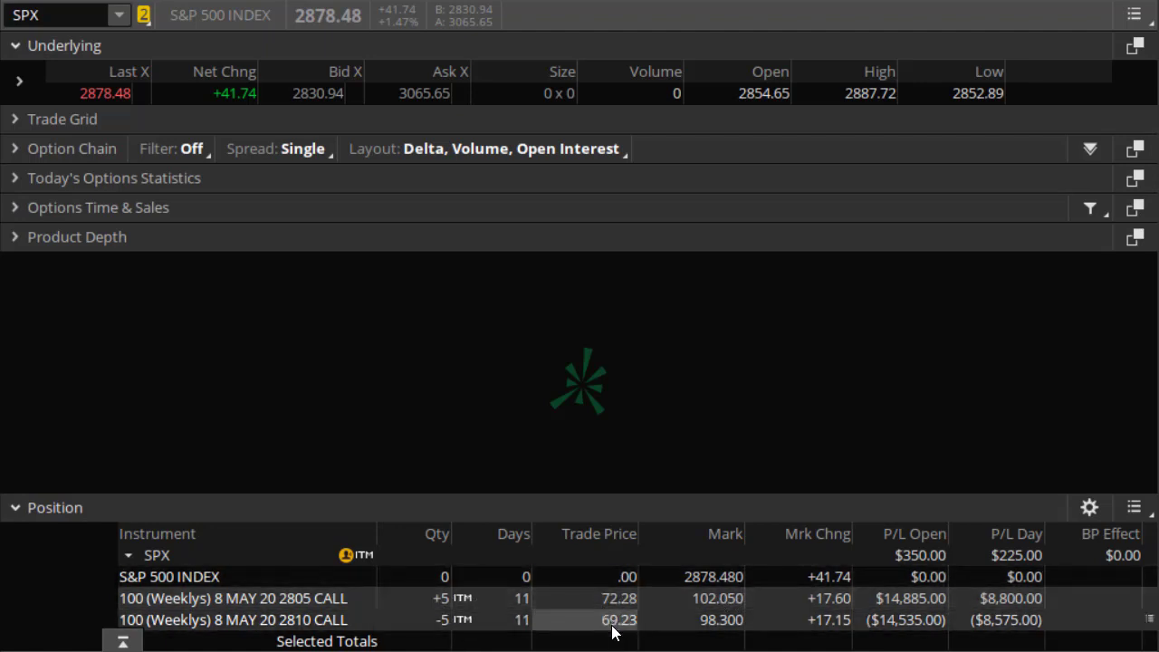
click(616, 605)
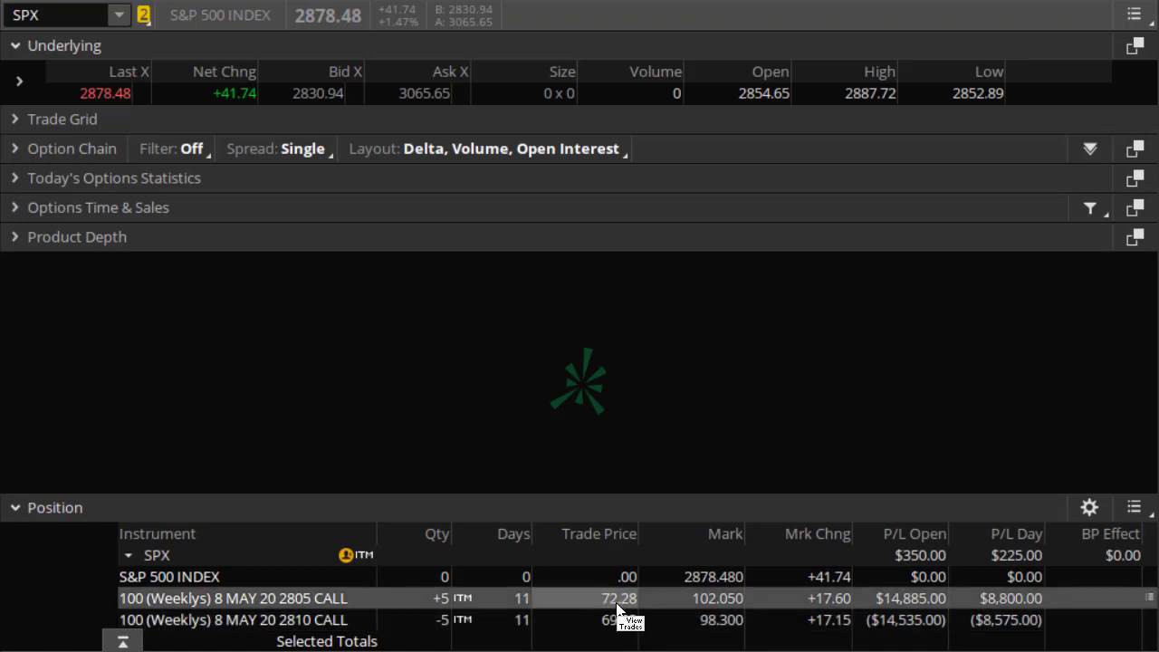
click(622, 621)
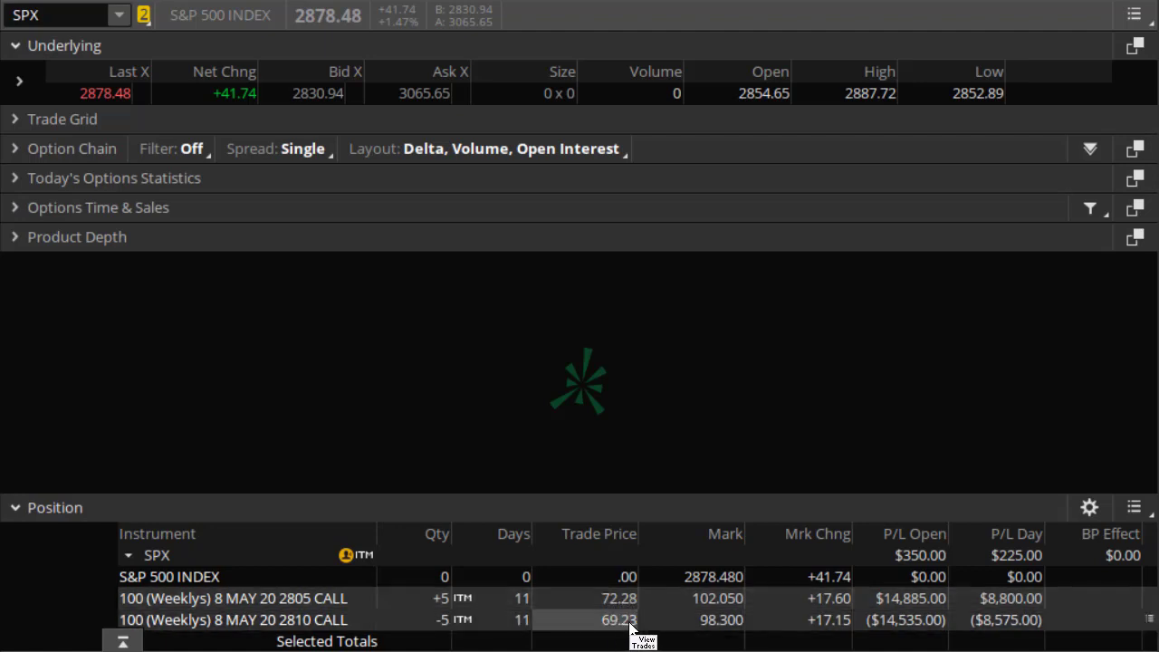
click(639, 600)
click(607, 623)
click(634, 599)
click(609, 623)
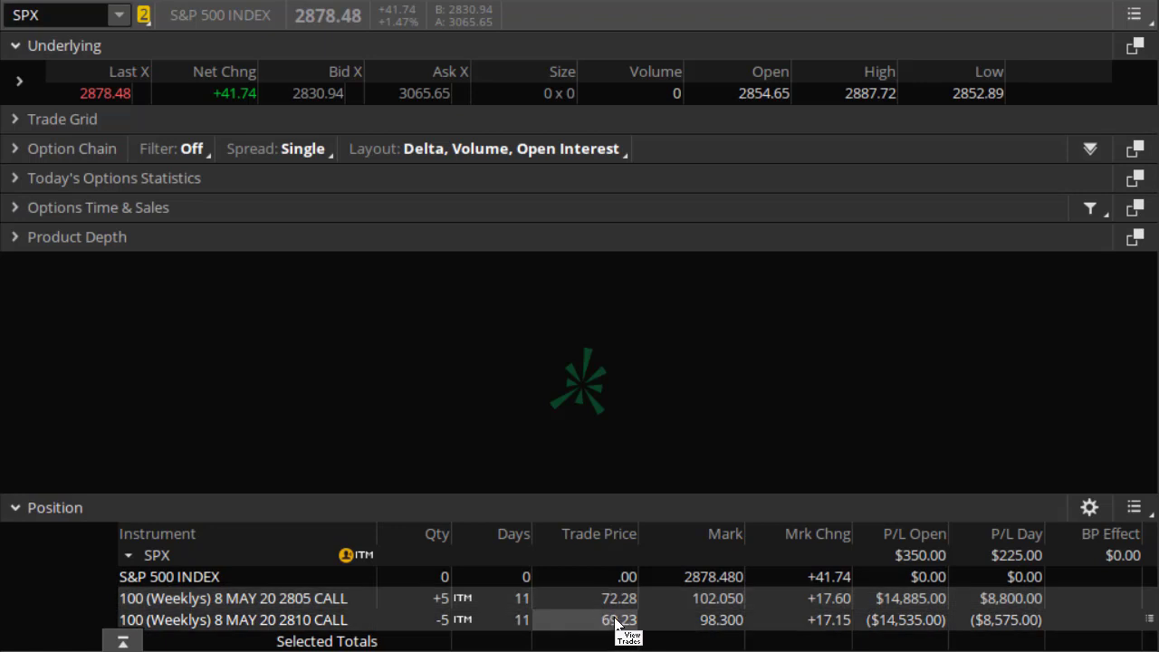
click(632, 601)
click(629, 622)
click(639, 597)
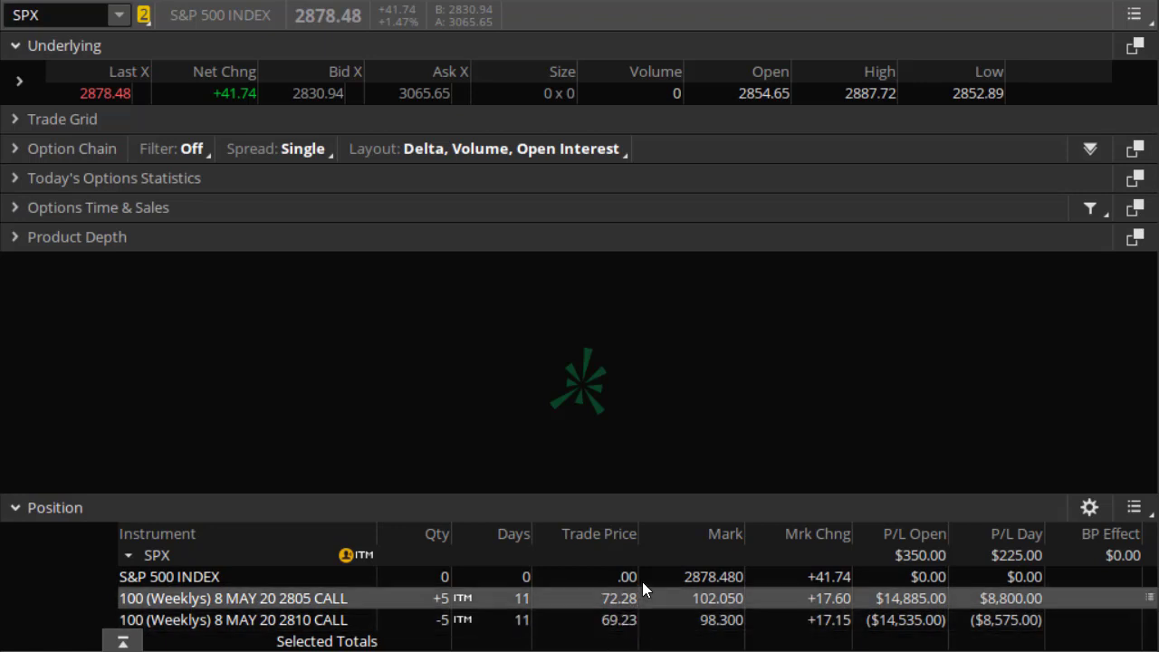
click(645, 583)
click(628, 625)
click(624, 601)
click(623, 621)
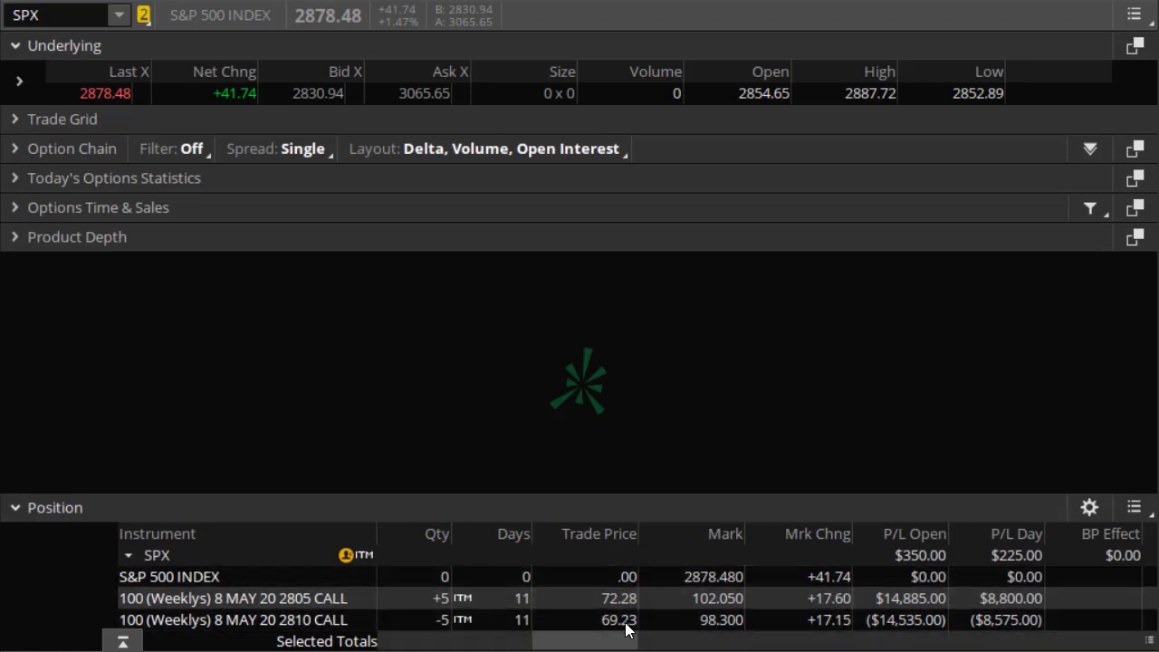
click(625, 603)
click(900, 621)
click(983, 600)
click(942, 578)
click(933, 556)
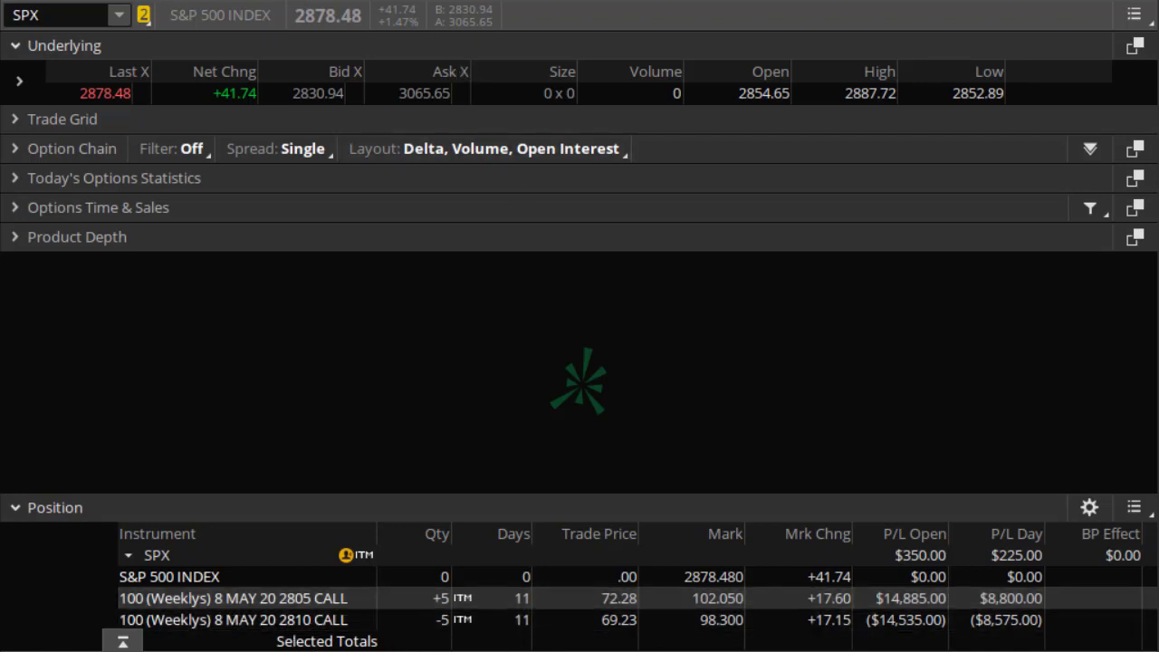
Step: Return to the SPX daily chart and zoom to early February through the latest bar
click(443, 1)
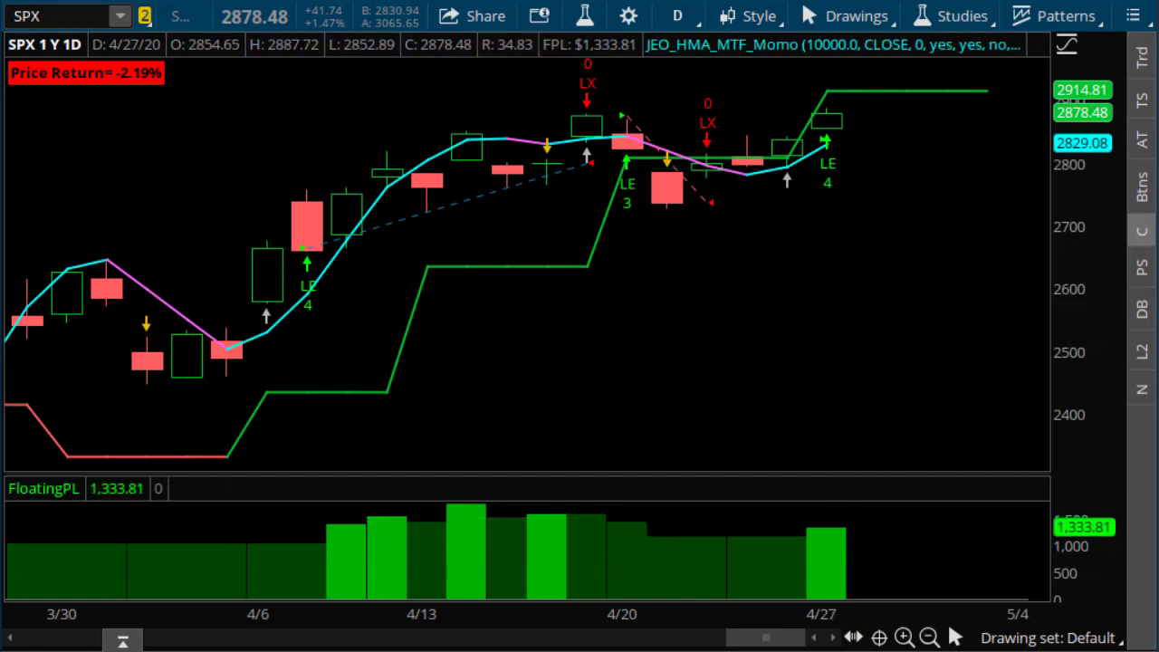
click(929, 638)
scroll(660, 491, down, 3)
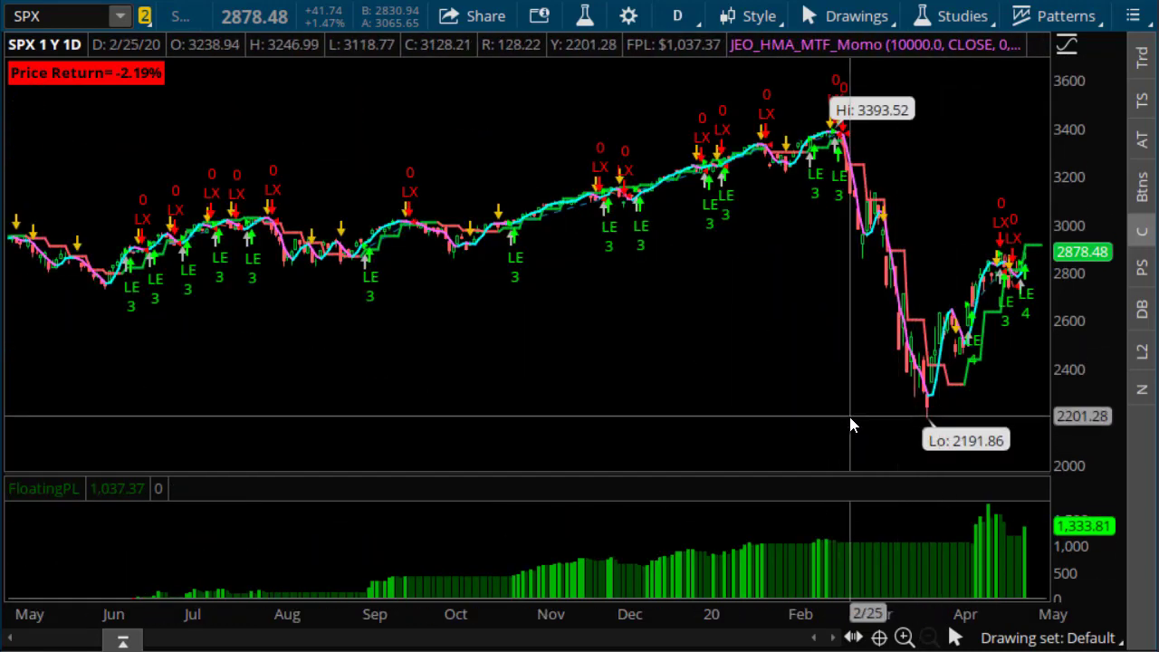
drag(809, 405, 1103, 402)
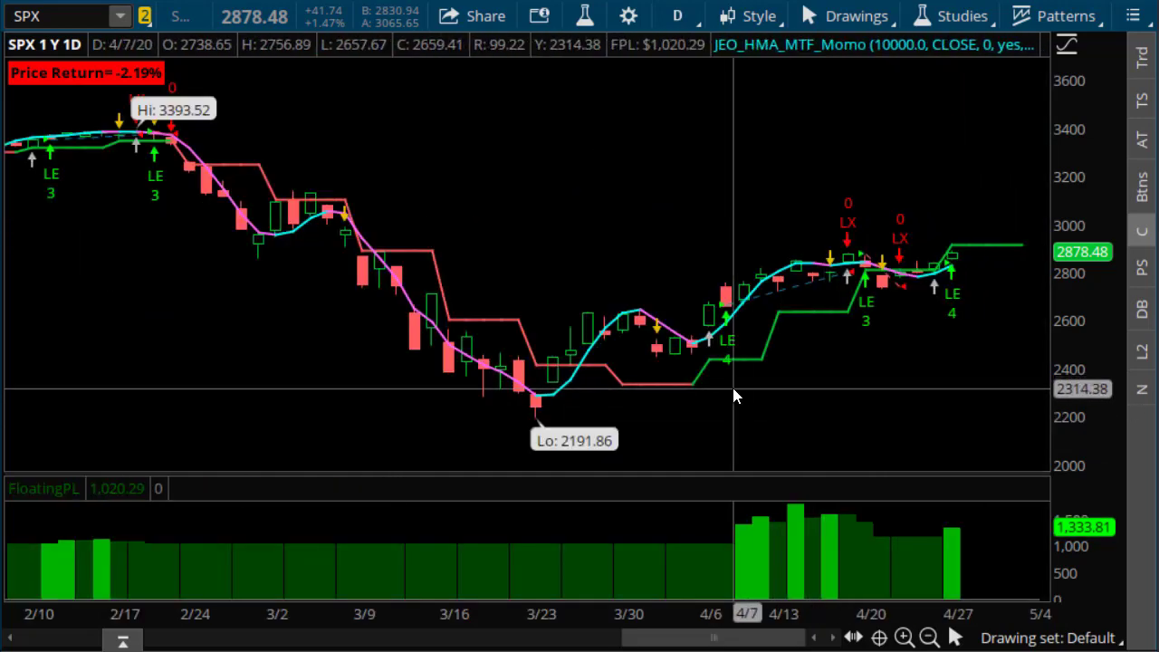